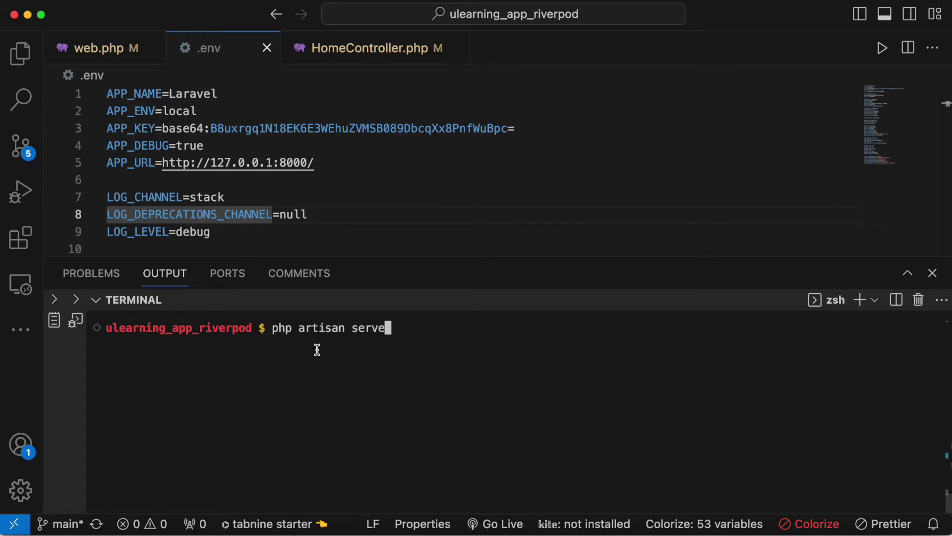
pyautogui.press('Return')
pyautogui.moveTo(271, 328); pyautogui.dragTo(331, 394)
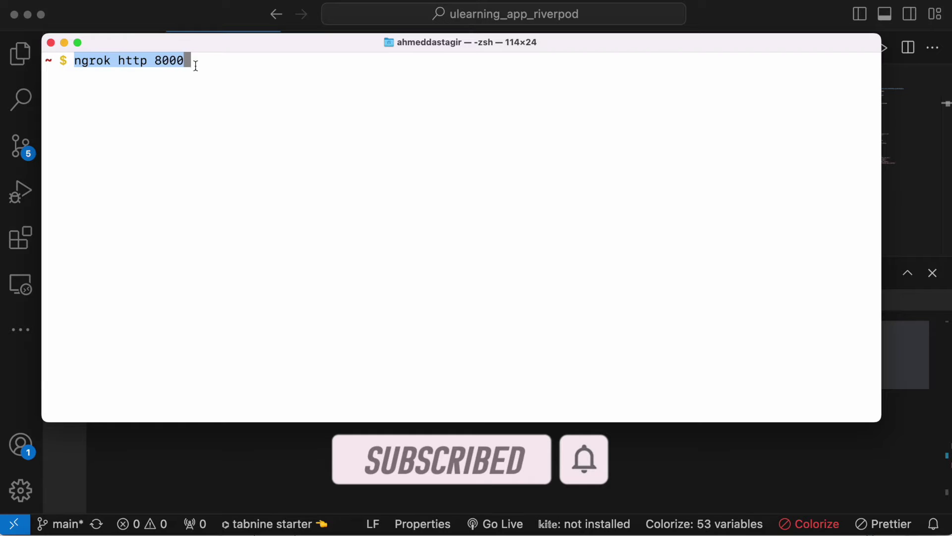
# Start the ngrok http 8000 tunnel and select its public https forwarding URL
pyautogui.click(207, 64)
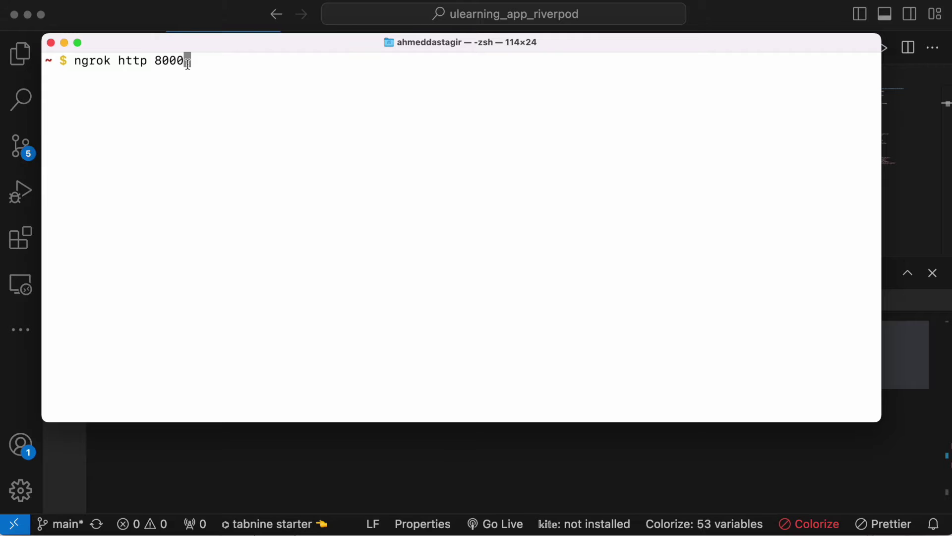
pyautogui.press('Return')
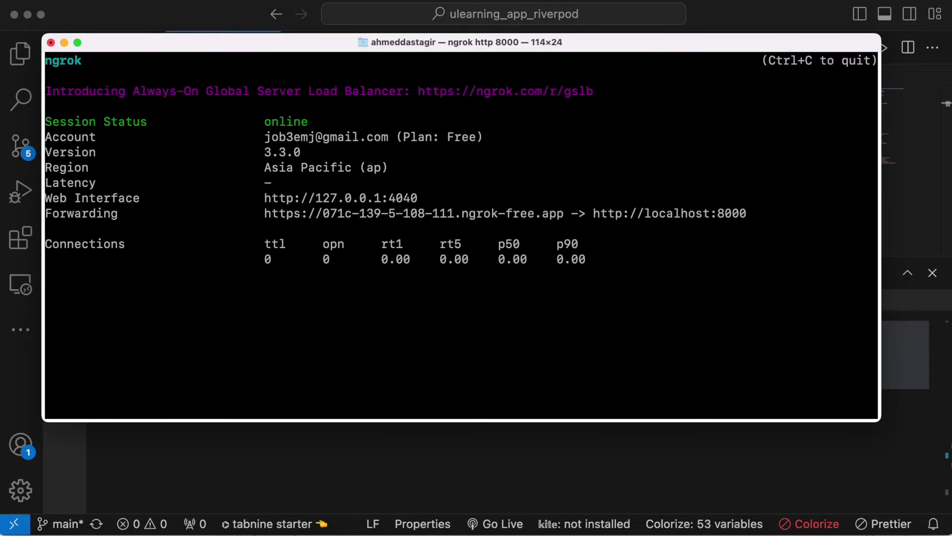
pyautogui.moveTo(304, 205); pyautogui.dragTo(3, 206)
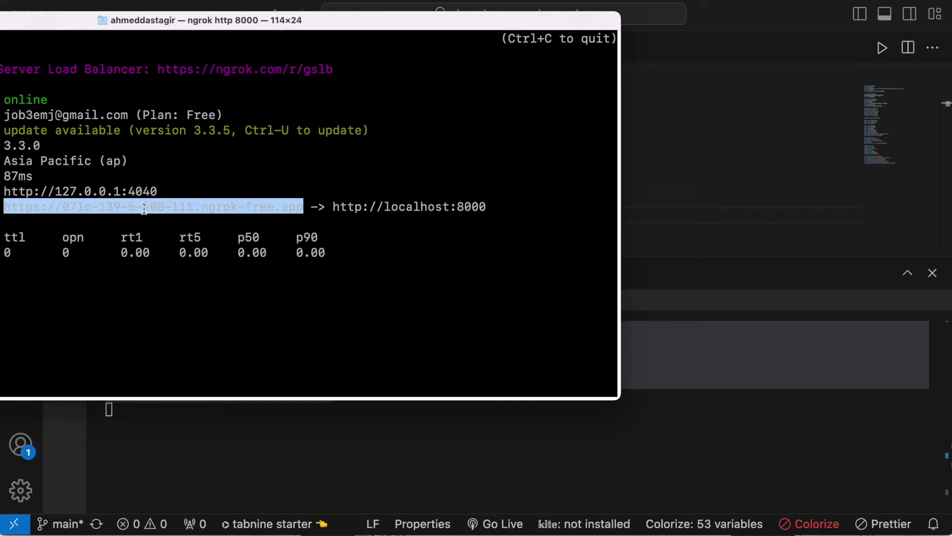
# Replace the .env APP_URL value with the ngrok forwarding URL and save
pyautogui.click(172, 177)
pyautogui.click(684, 213)
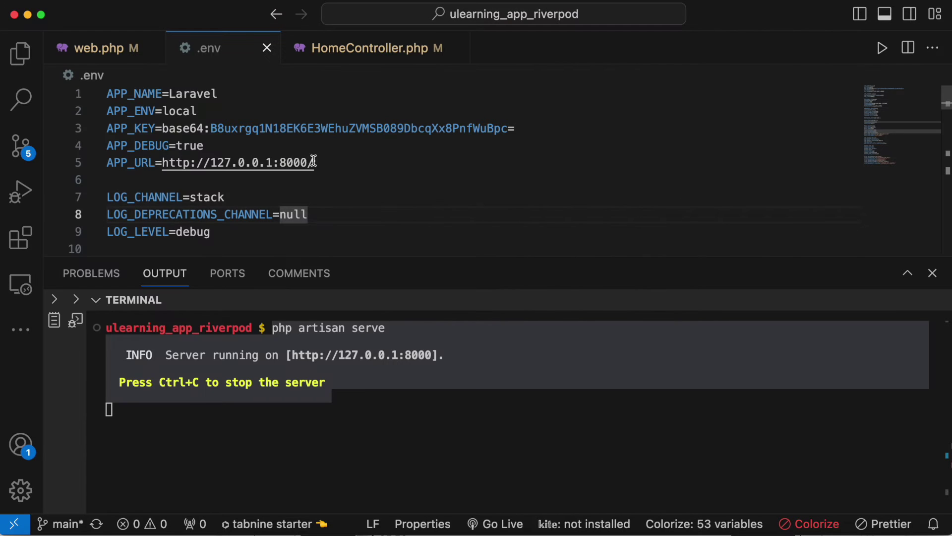
pyautogui.moveTo(310, 164); pyautogui.dragTo(163, 162)
pyautogui.write('https://071c-139-5-108-111.ngrok-free.app/')
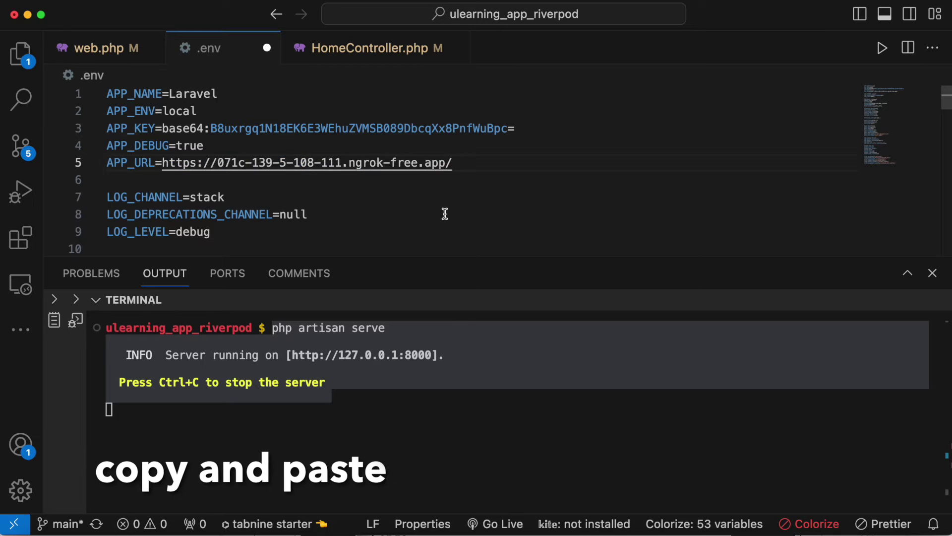
pyautogui.click(444, 214)
pyautogui.press('super+s')
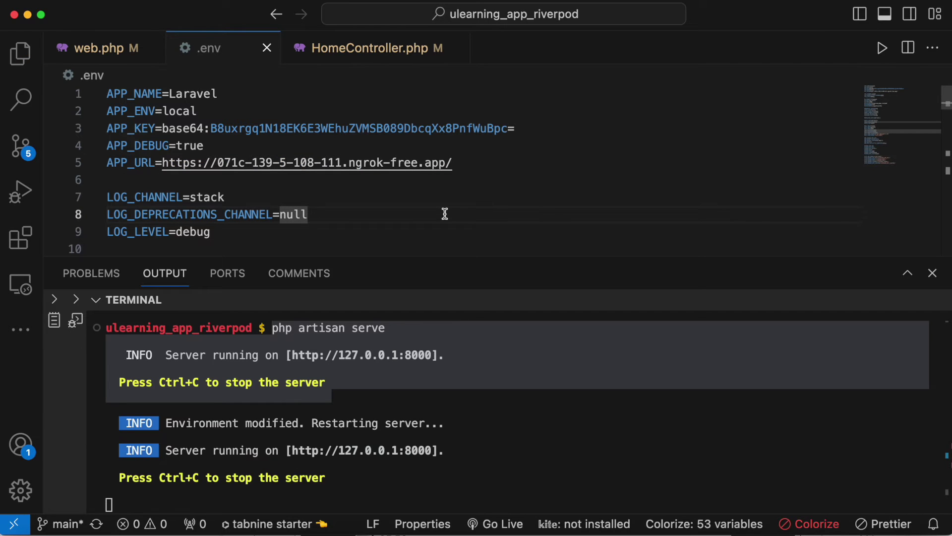
# Select the /success Route::get block in web.php, then bring up HomeController.php
pyautogui.click(94, 49)
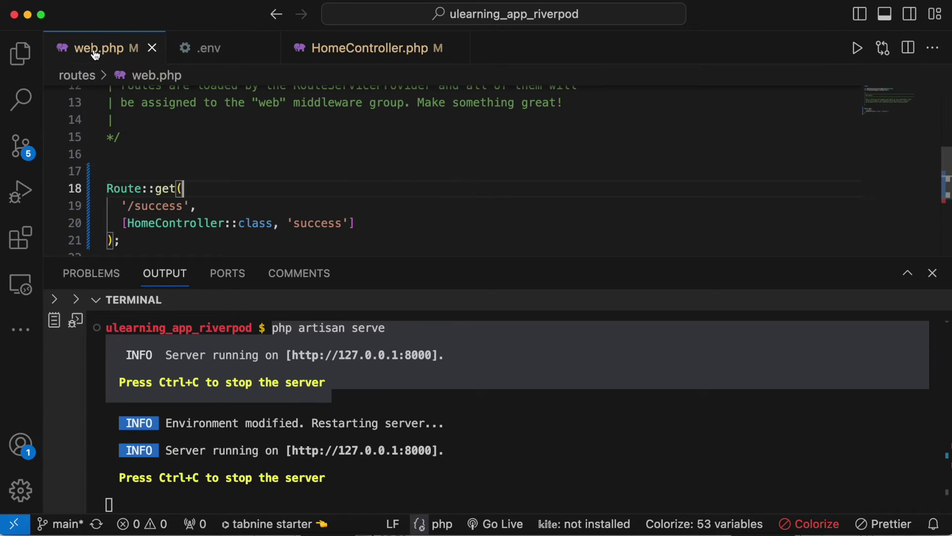
pyautogui.scroll(-4, 412, 214)
pyautogui.scroll(1, 412, 213)
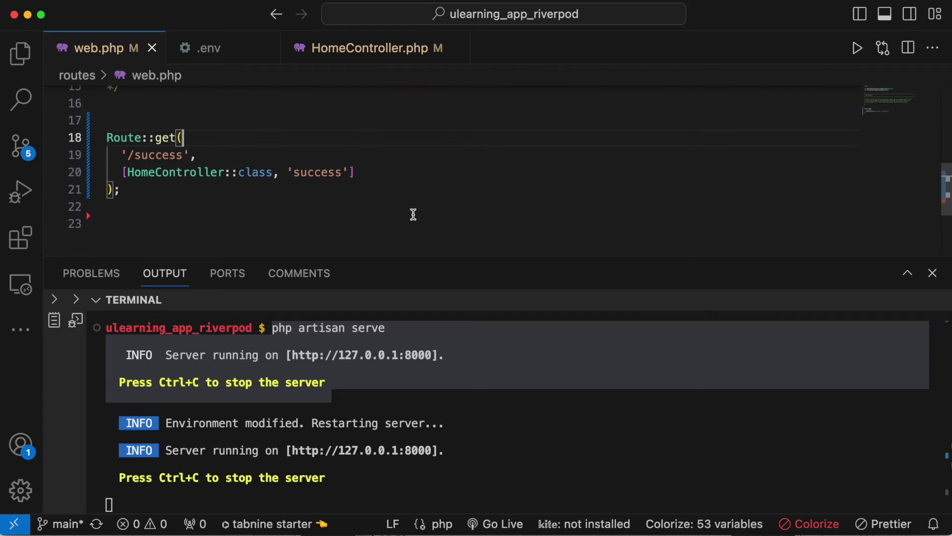
pyautogui.click(143, 189)
pyautogui.moveTo(143, 190); pyautogui.dragTo(82, 139)
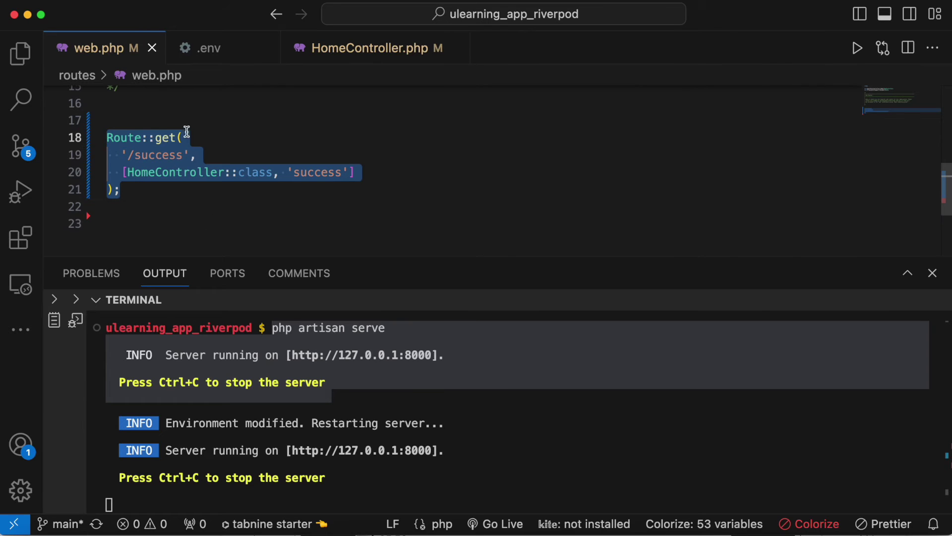
pyautogui.click(365, 49)
pyautogui.scroll(-5, 256, 147)
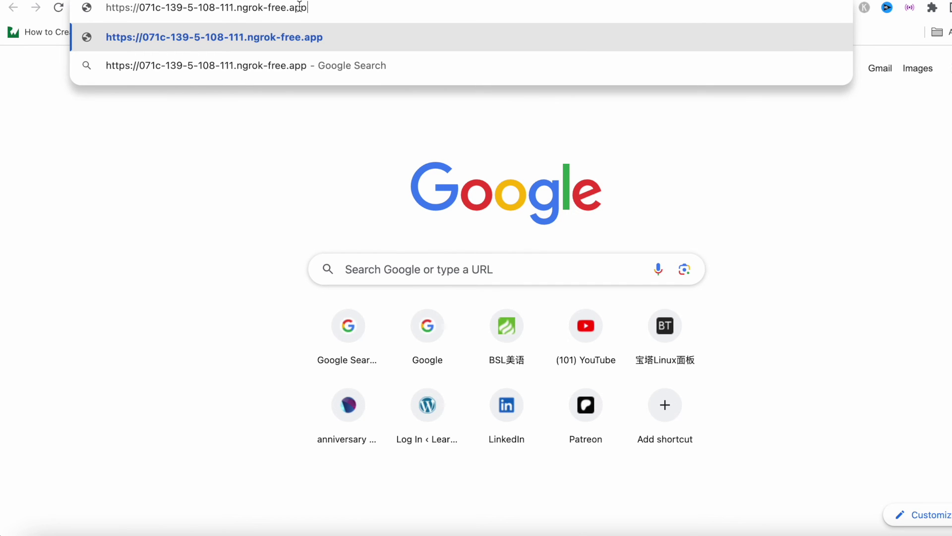
pyautogui.write('/su')
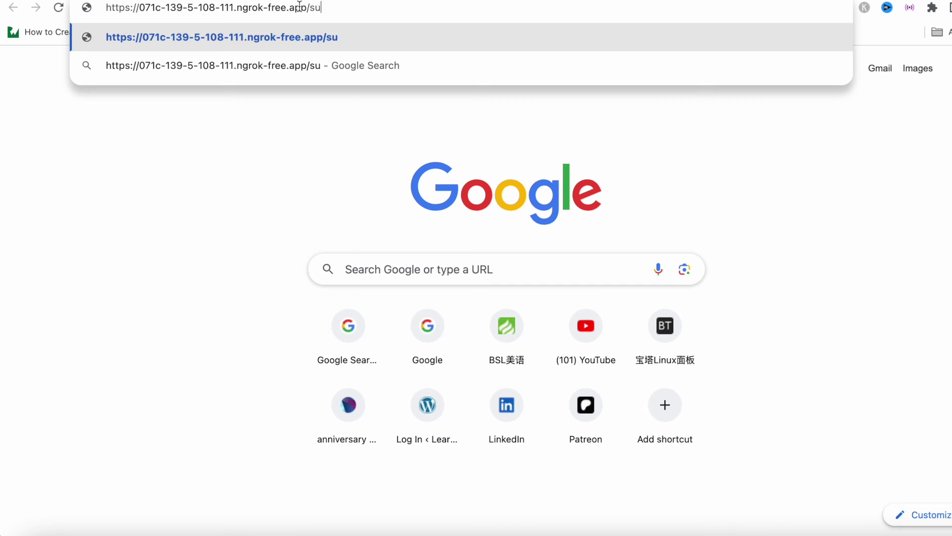
pyautogui.write('ccess')
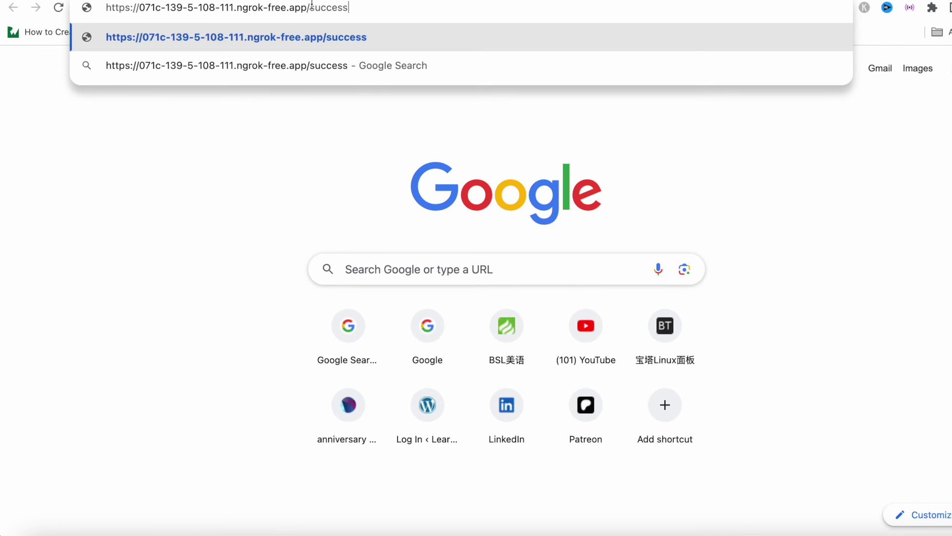
# Load the ngrok /success URL and continue past ngrok's warning page to the site
pyautogui.press('Return')
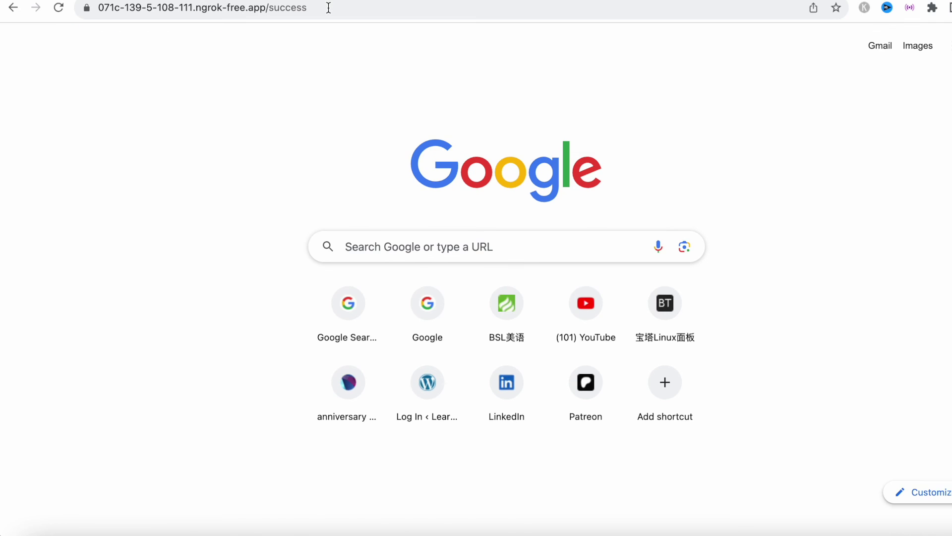
pyautogui.click(200, 269)
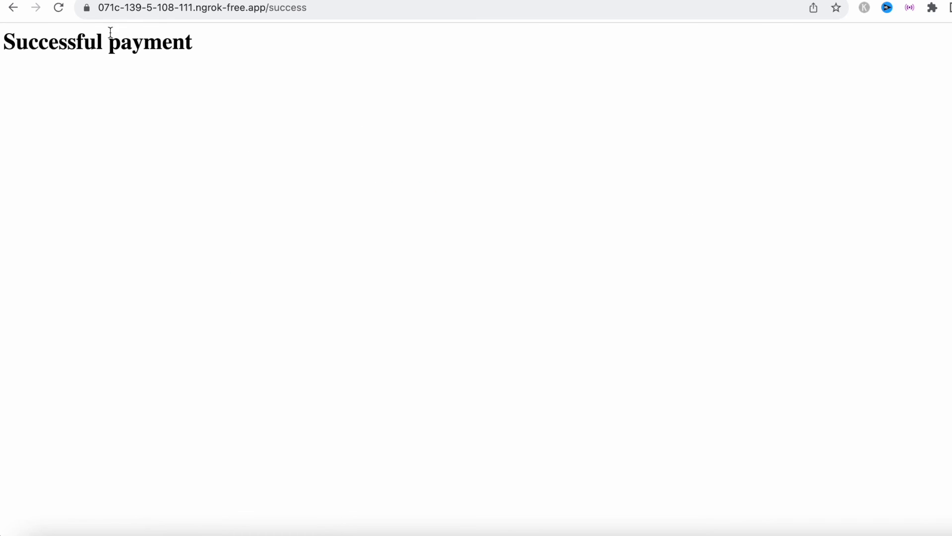